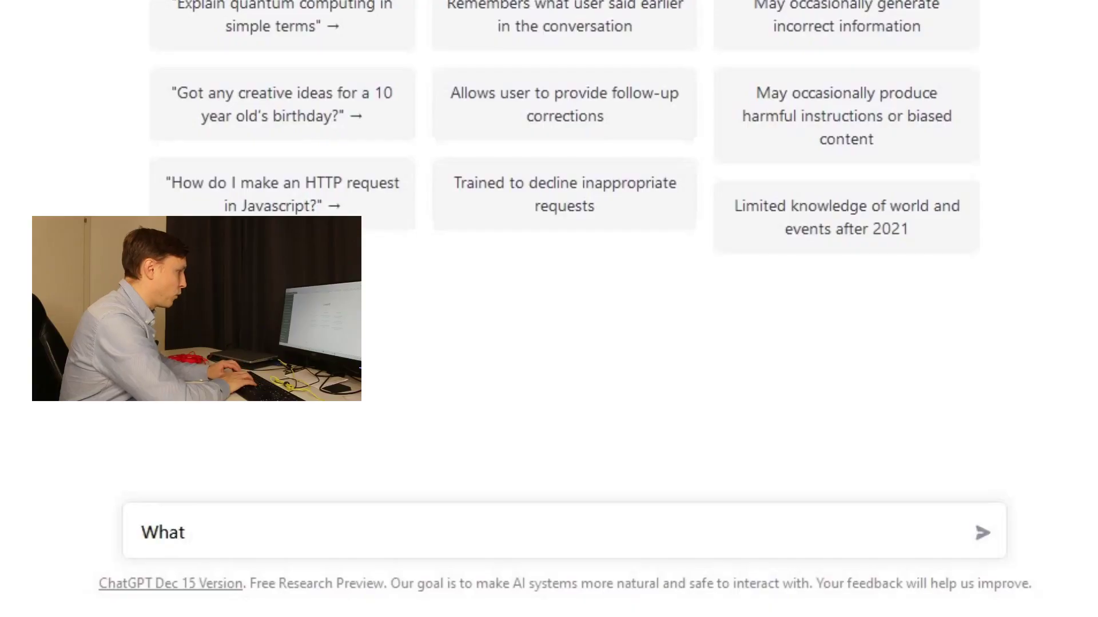
Step: Ask ChatGPT what date Christmas is and on what date Austria celebrates it
type("date is")
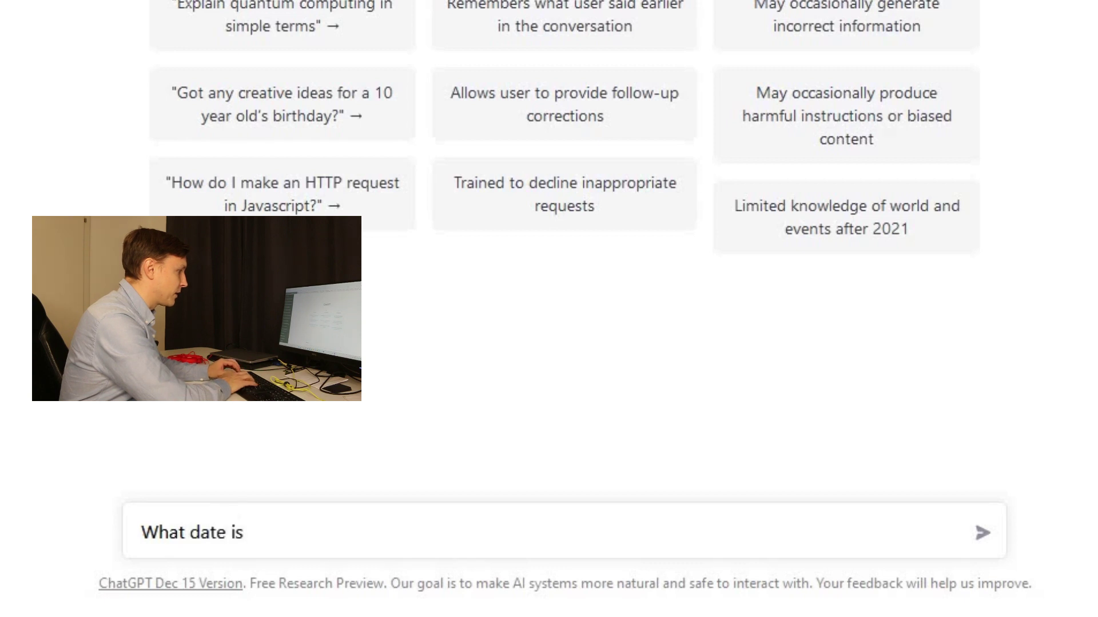
type(" christmas?")
key("Return")
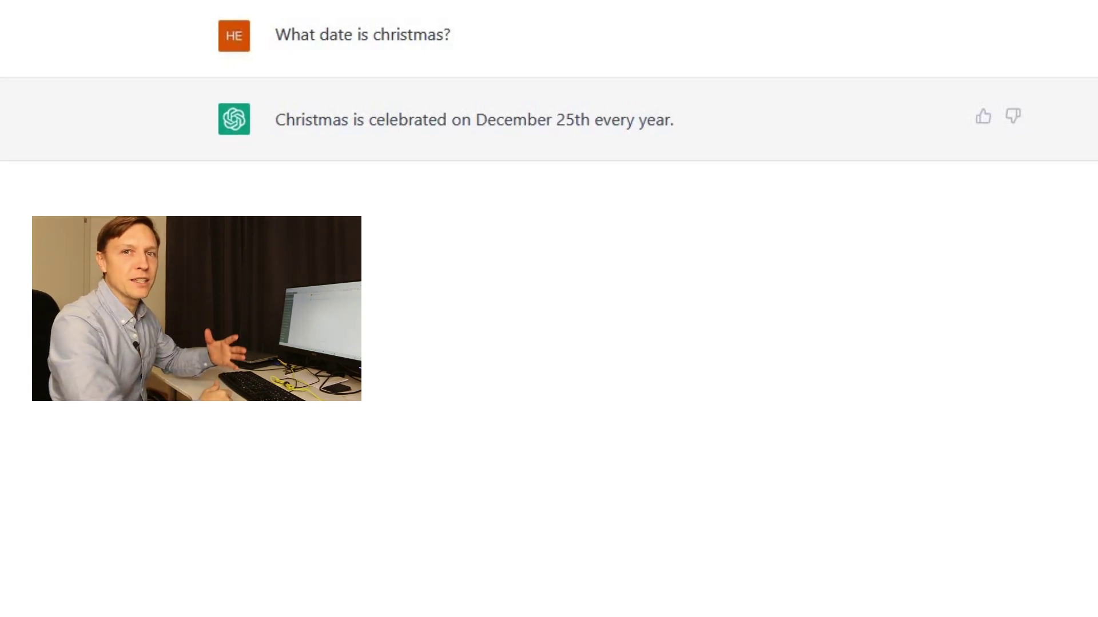
type("t")
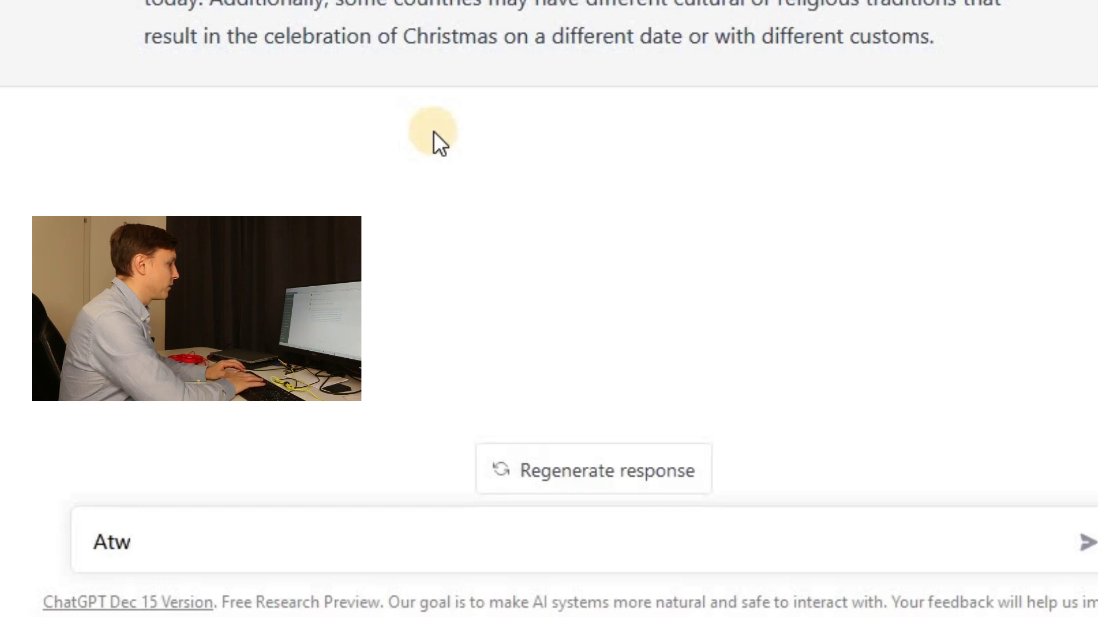
type(" wha")
key("BackSpace")
type("hat dat")
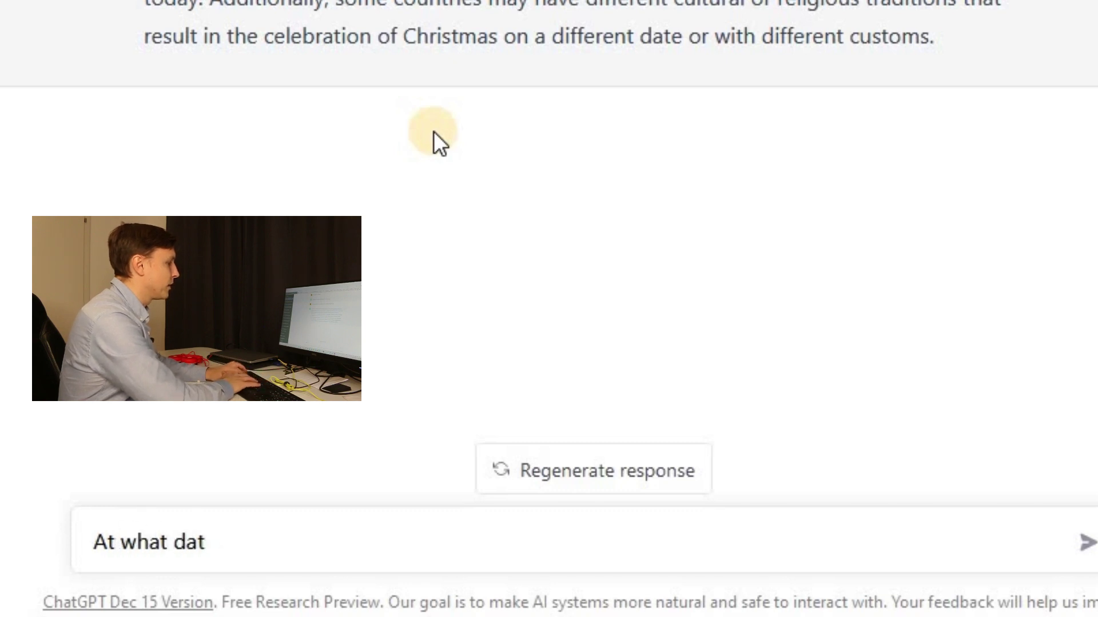
type("e is Cr")
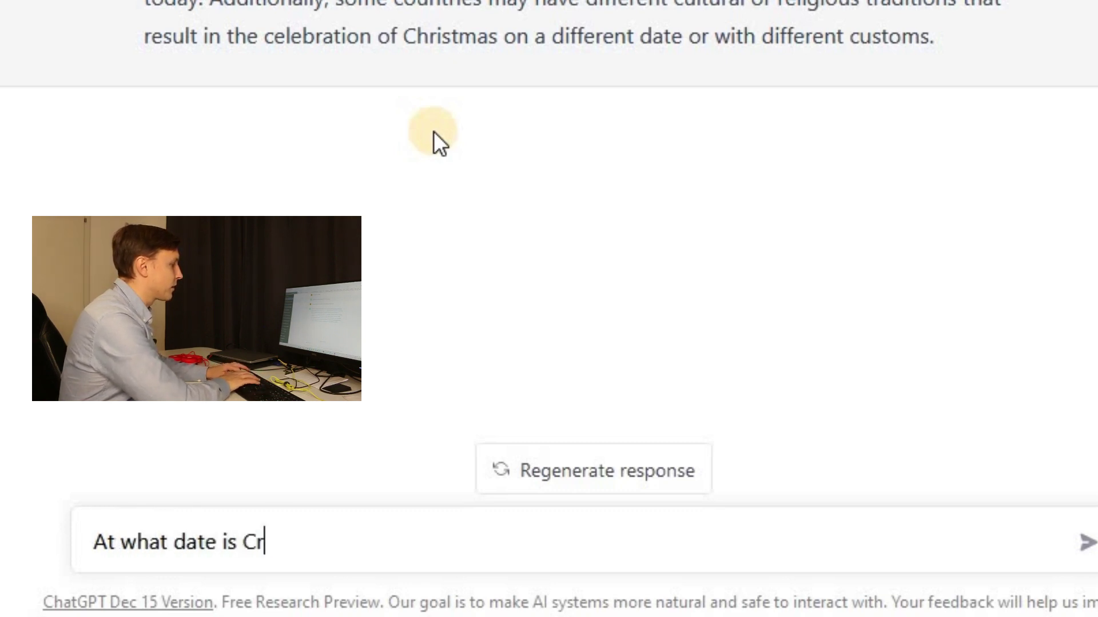
type("hi")
key("BackSpace")
key("BackSpace")
type("hrist")
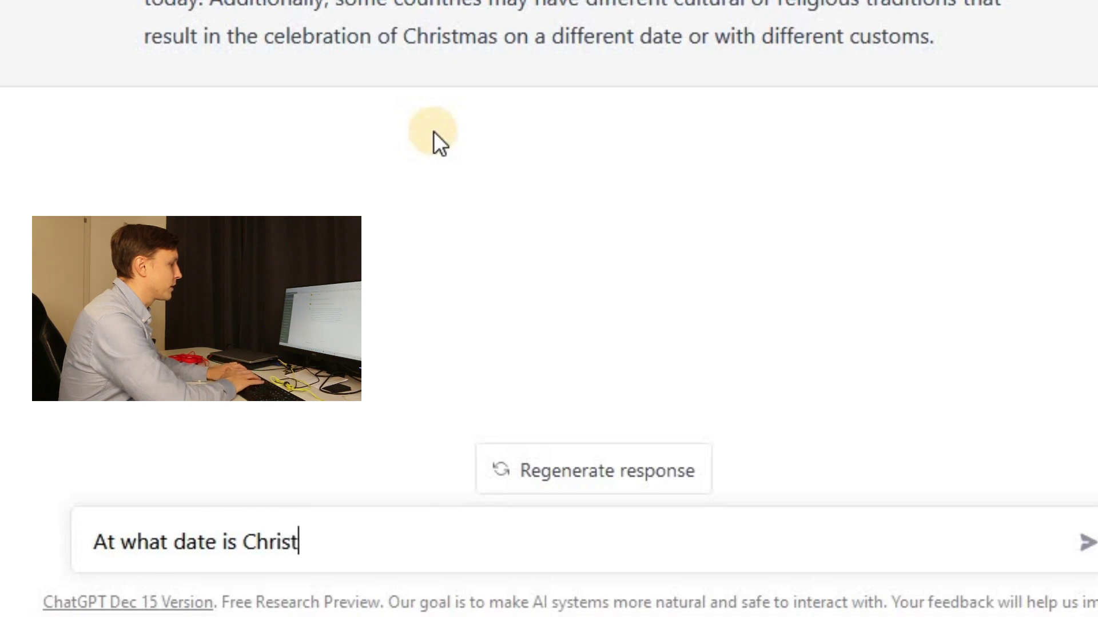
type("mas celebrate")
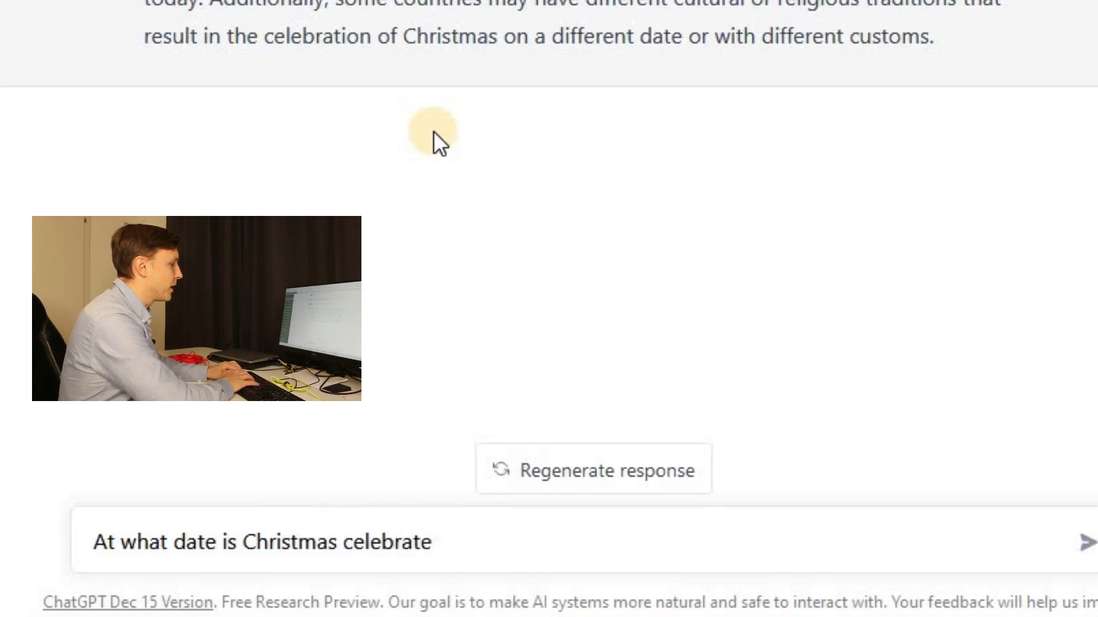
type("d in Aut")
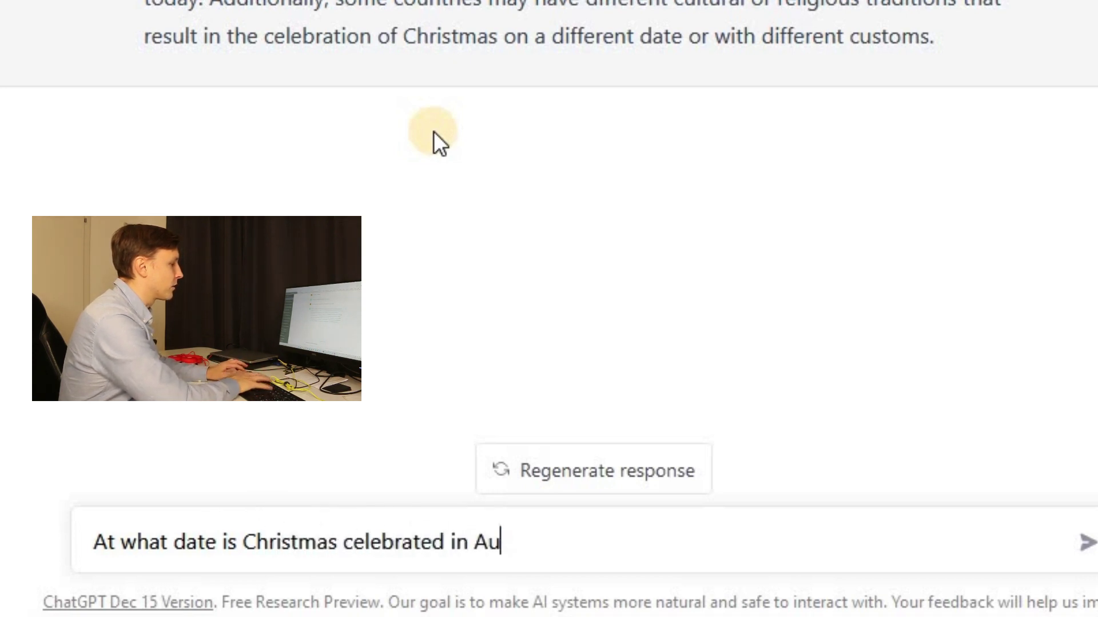
type("stria?")
key("Return")
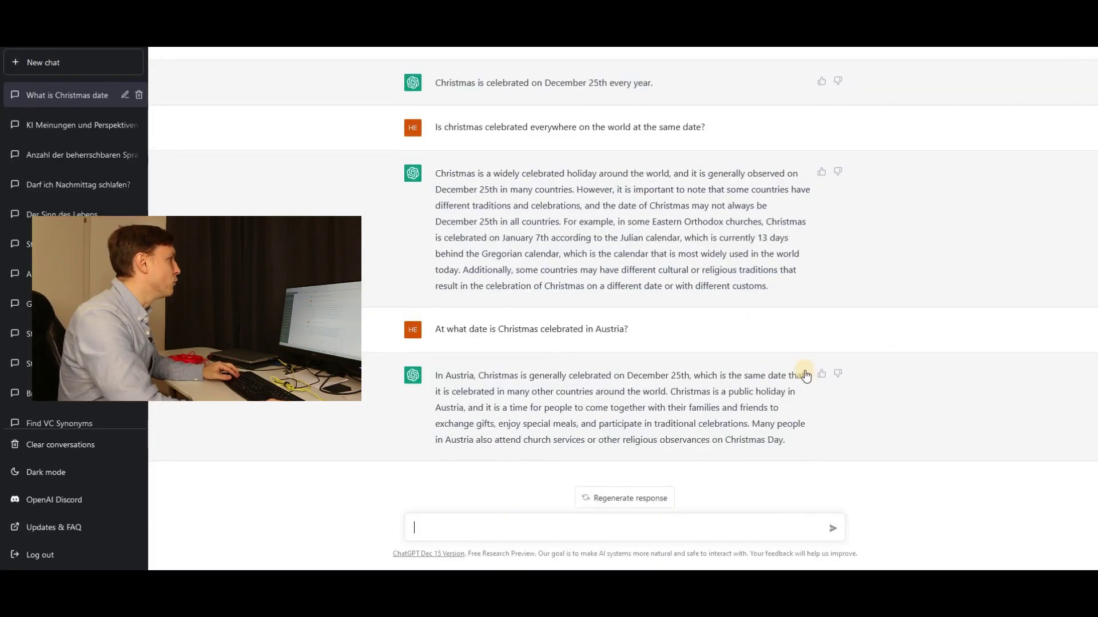
key("ctrl+t")
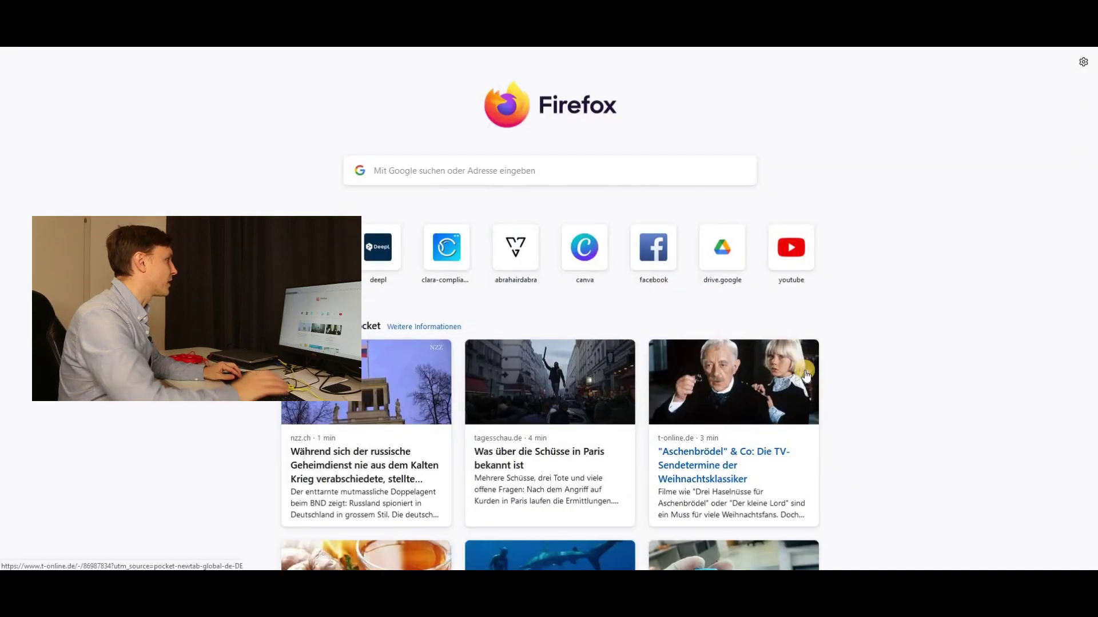
Step: Search Google for 'what date is christmas celebrated in austria' and look through the results
type("what date")
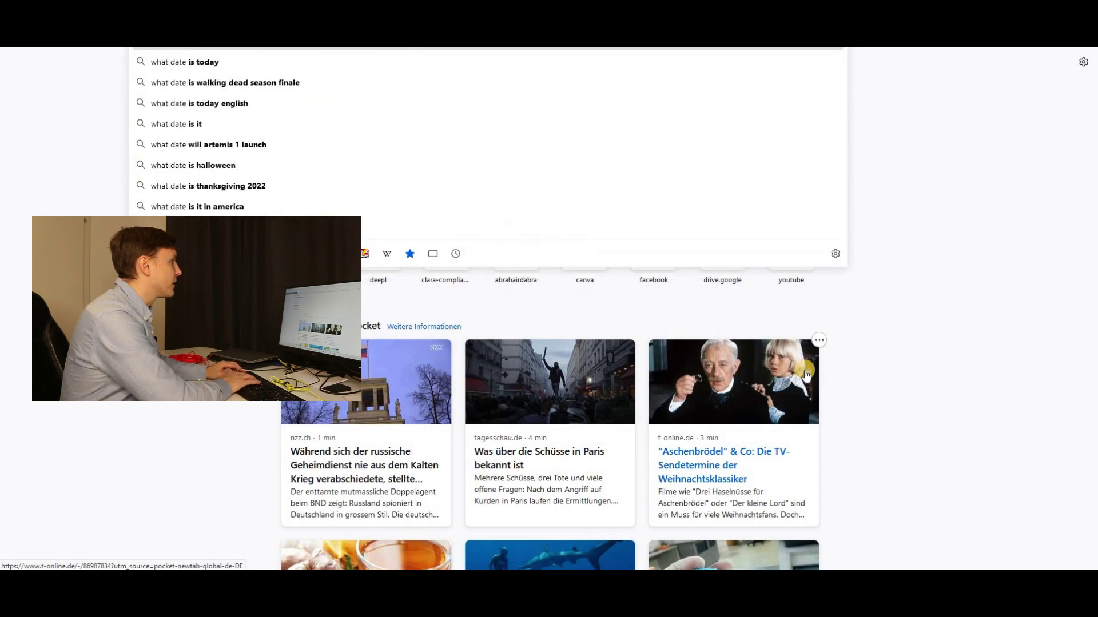
type(" is christmas")
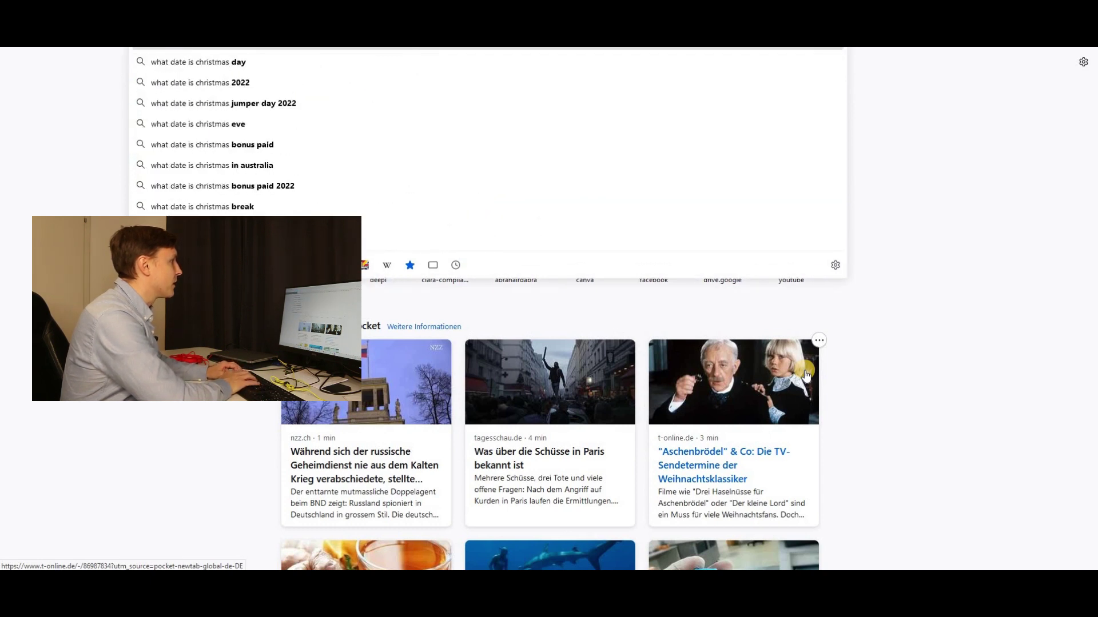
type(" celebrated")
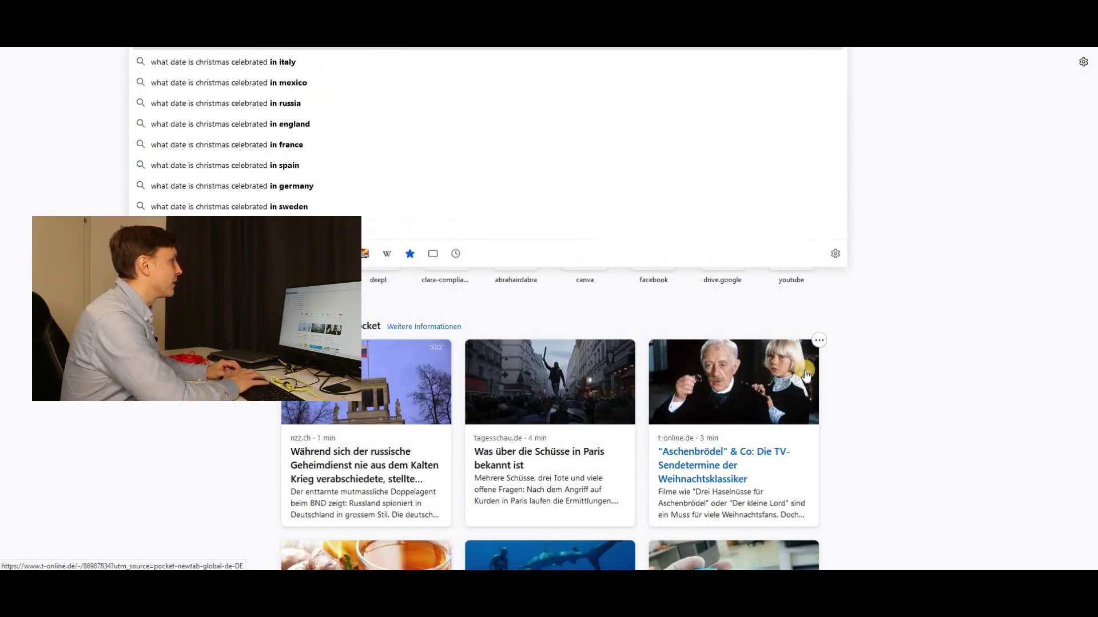
type(" in austria")
key("Return")
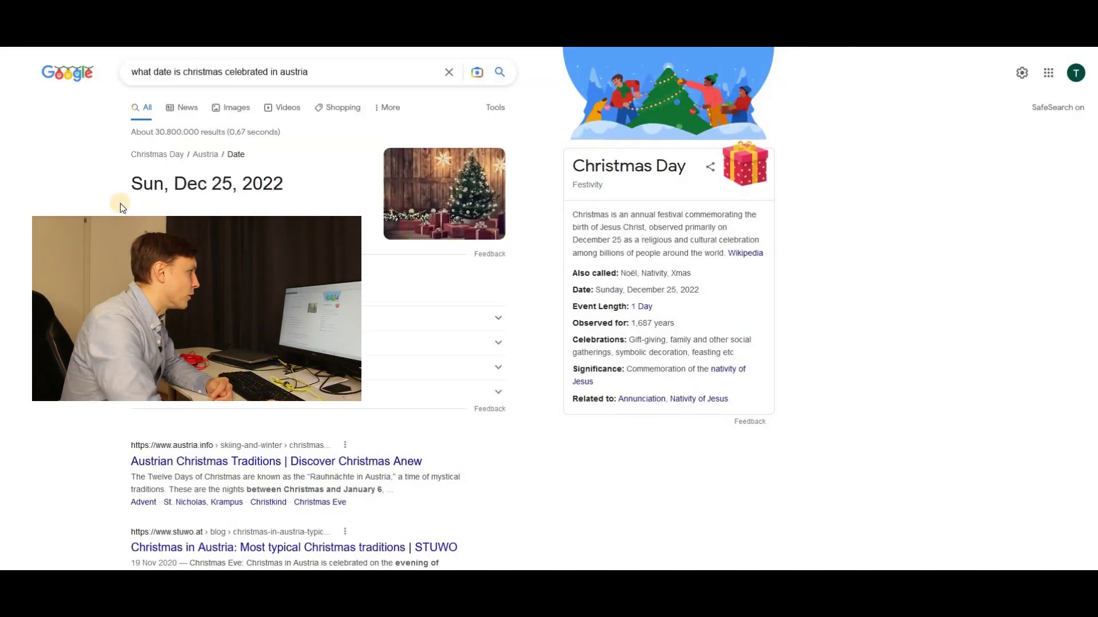
scroll(120, 207, "down", 5)
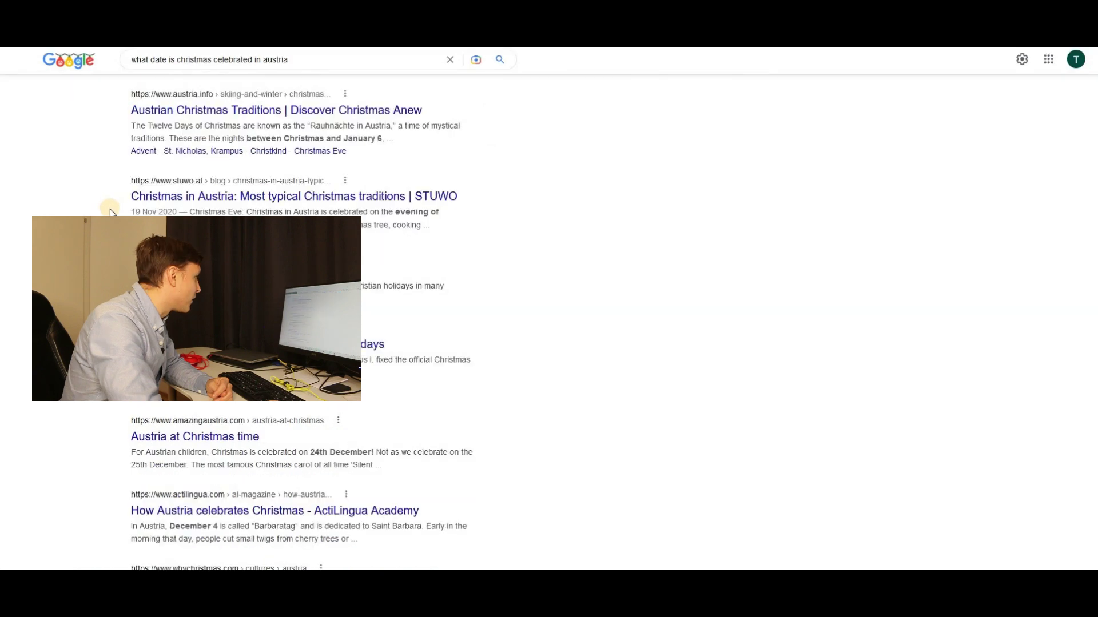
scroll(110, 212, "down", 2)
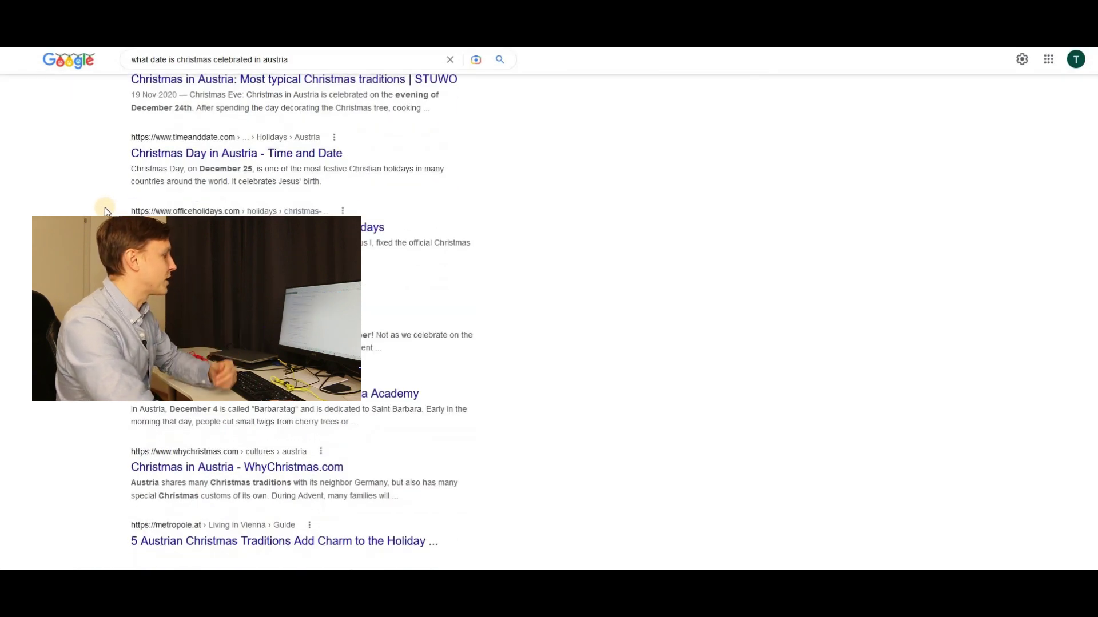
scroll(106, 209, "up", 7)
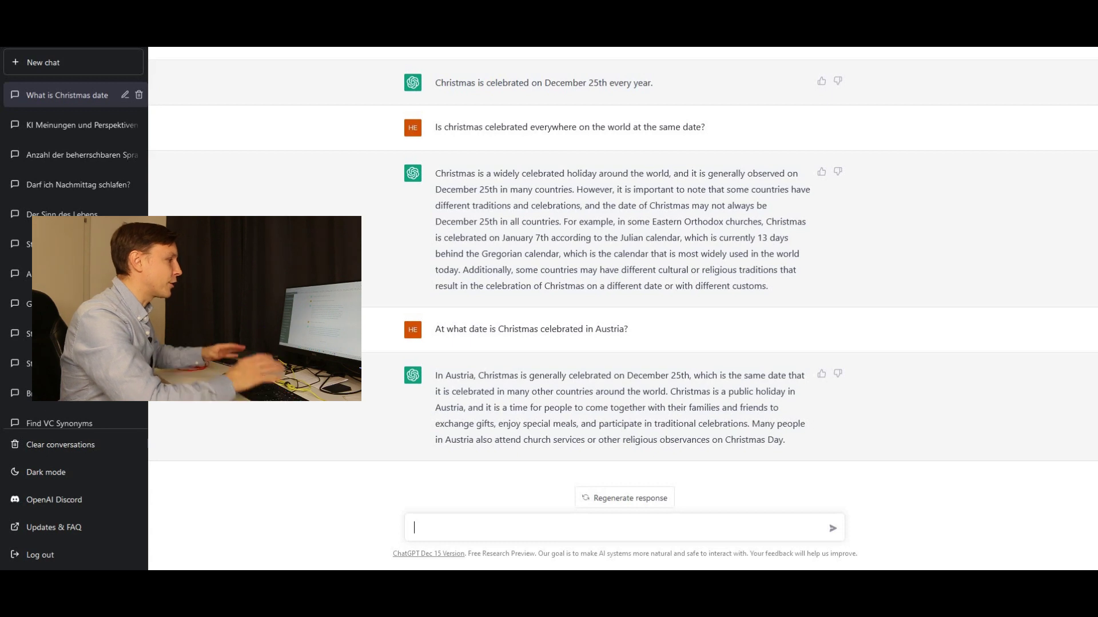
Step: Ask ChatGPT: 'Translate the last sentence to french!'
type("Translate the last sentence to french!")
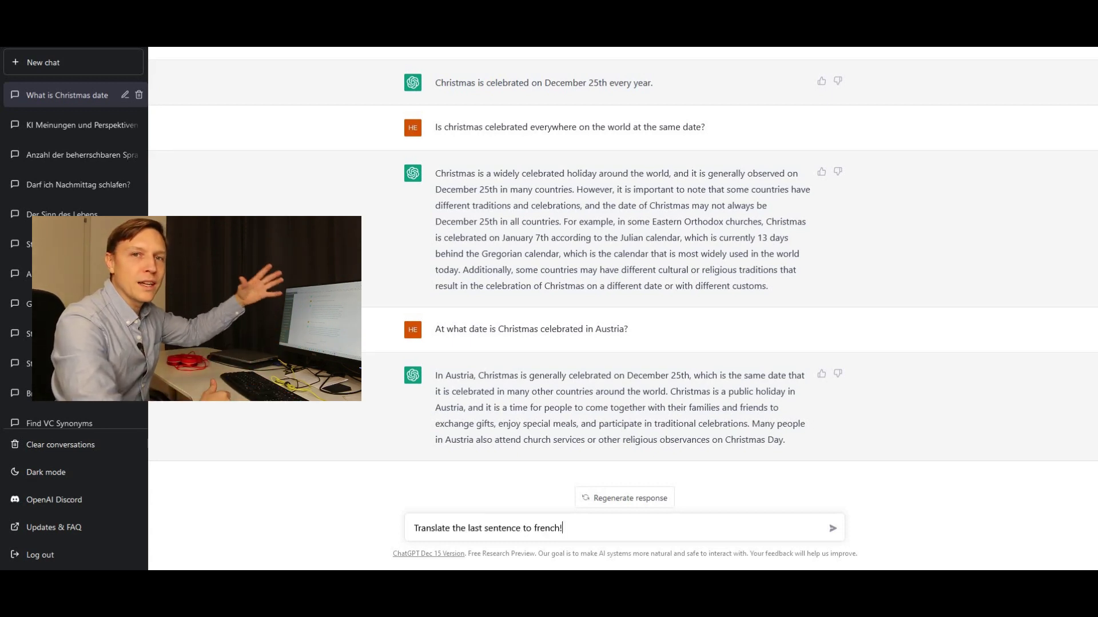
key("Return")
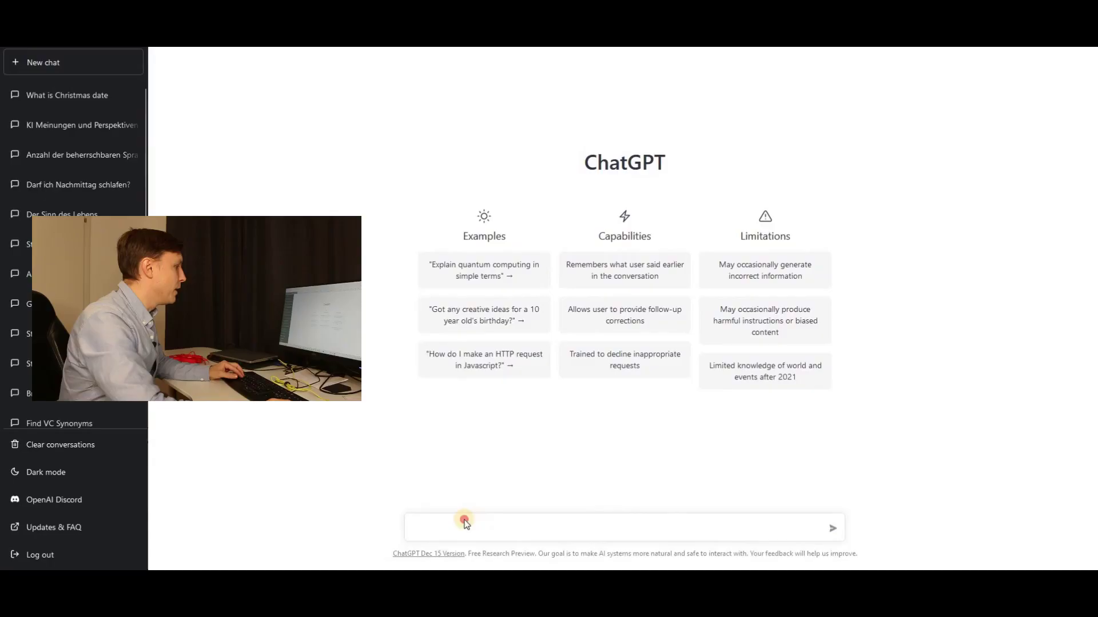
Step: Request a formal business letter: January 2 meeting, Christmas-present thanks, new-job congratulations
left_click(465, 522)
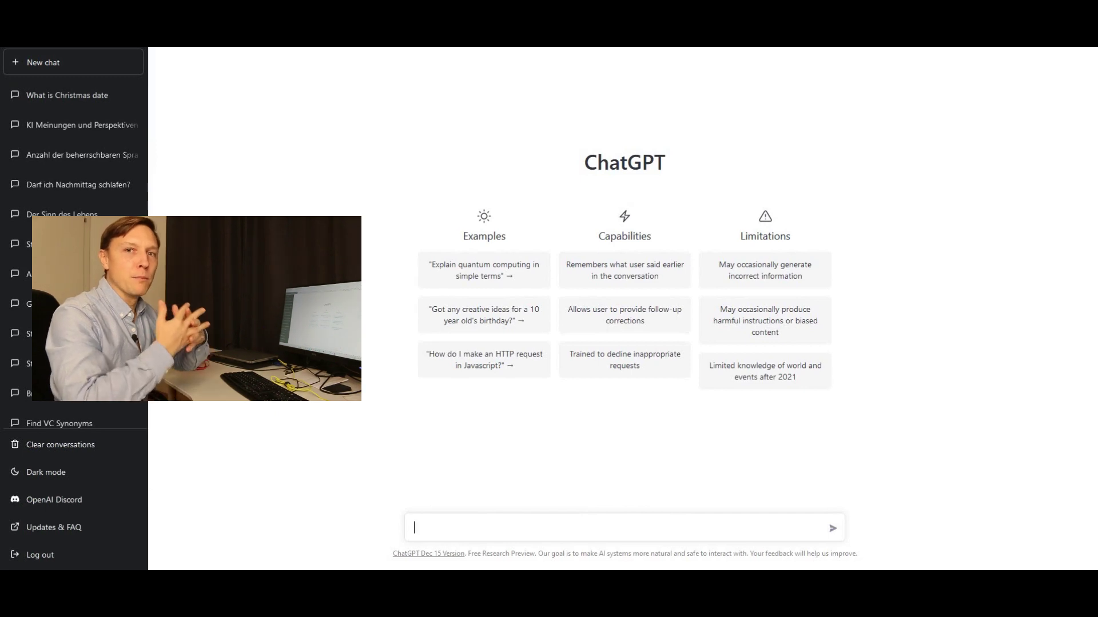
type("Write a formal business letter which contains the three points: 1) a new meeting proposal for januray 2. 2) a thank you for the christmas present 3) a congratulation on the new job.")
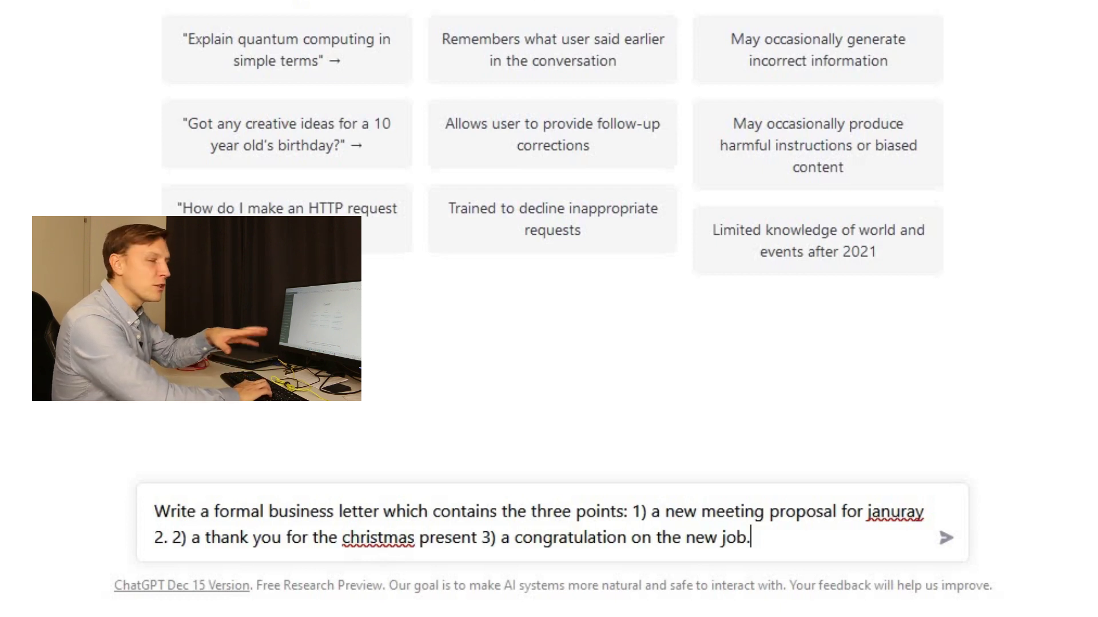
key("Return")
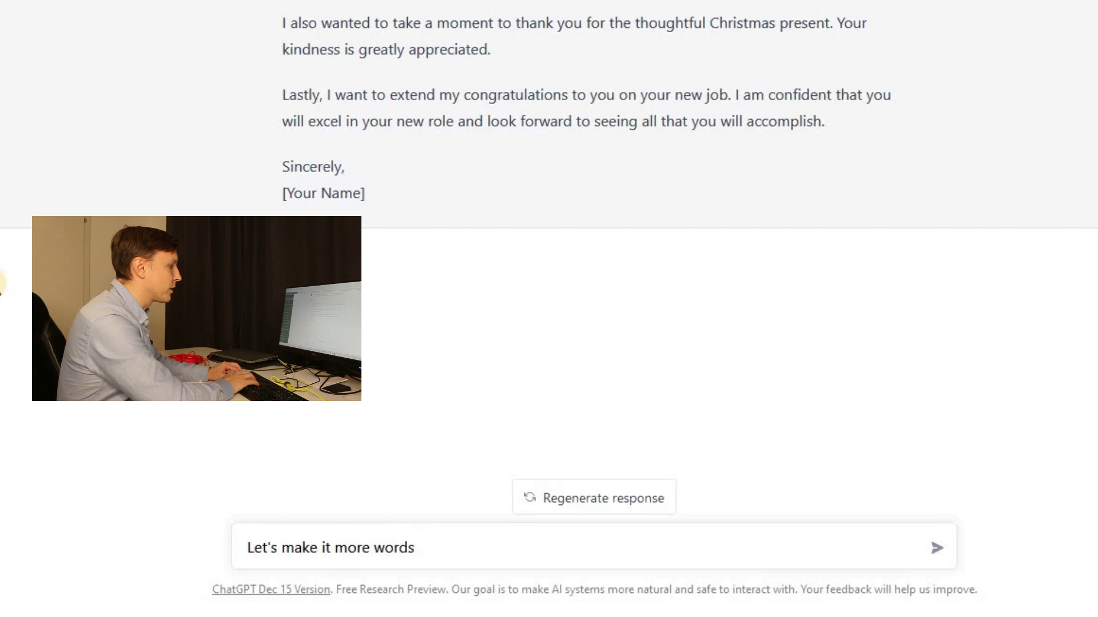
Step: Ask for a longer letter, then cut it to about four sentences
type("er!")
key("Return")
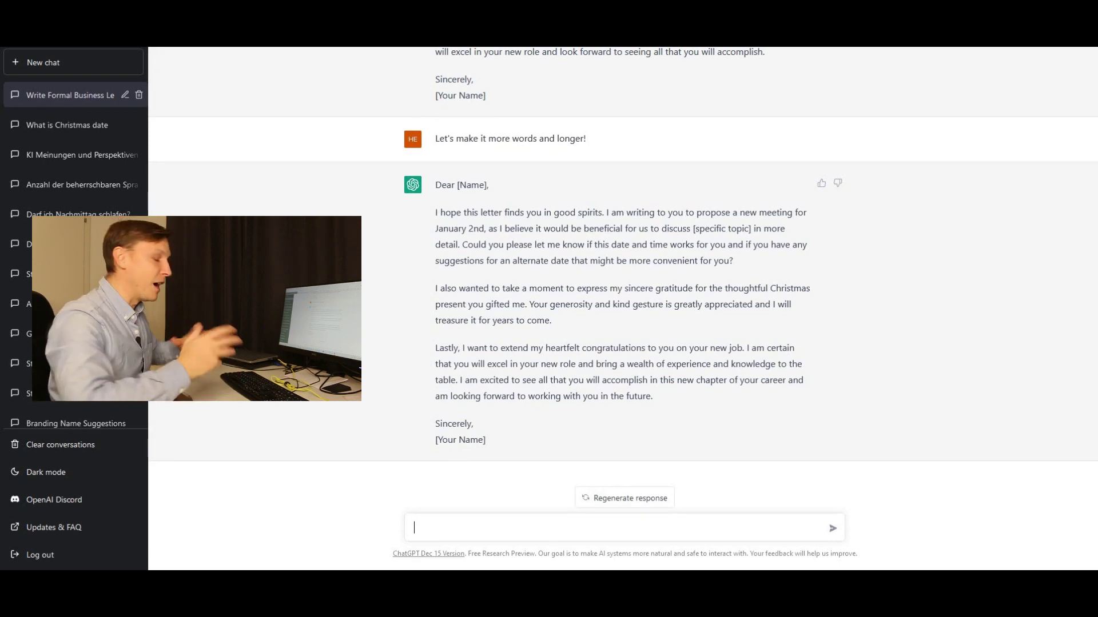
type("et's make it shorter, say about 4 sentences!")
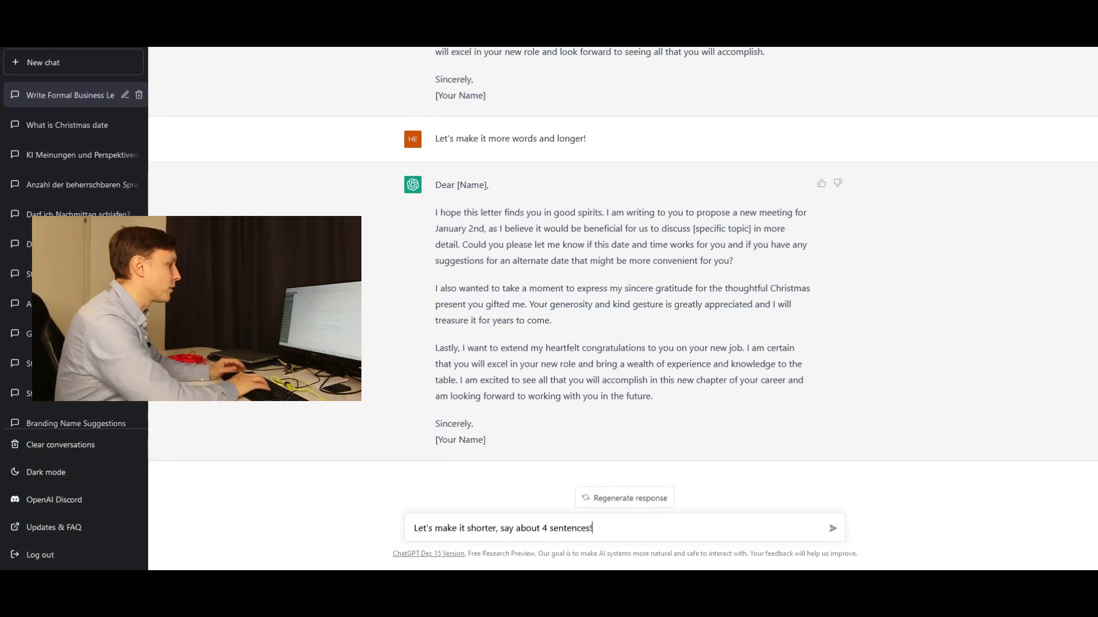
key("Return")
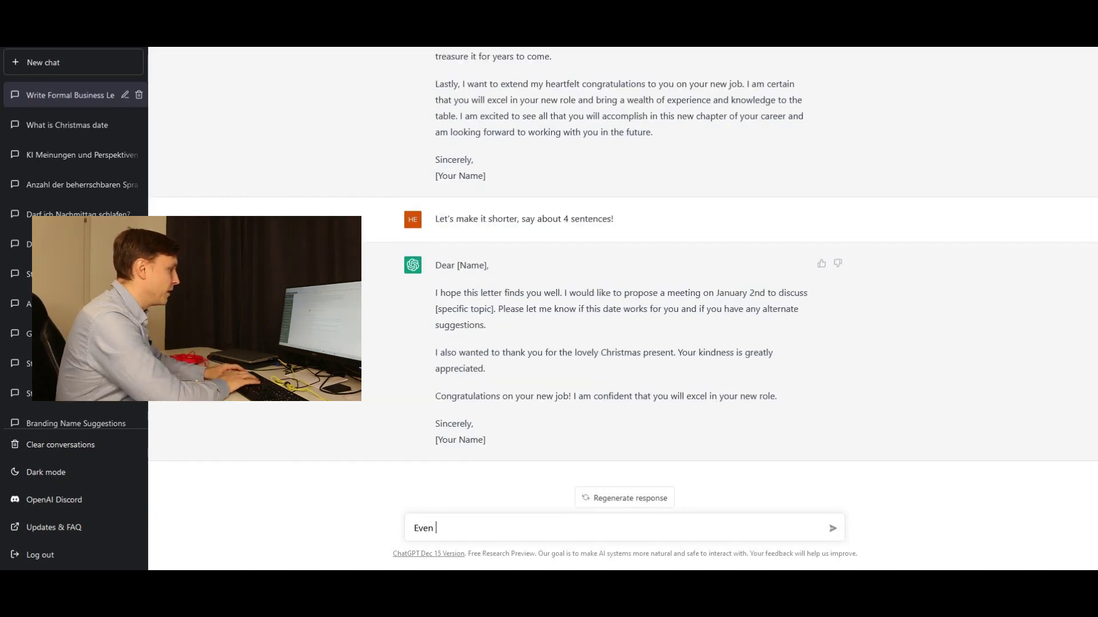
Step: Ask for an even shorter letter, then rework it into bullet points
type("Even shor")
type("ter!")
key("Return")
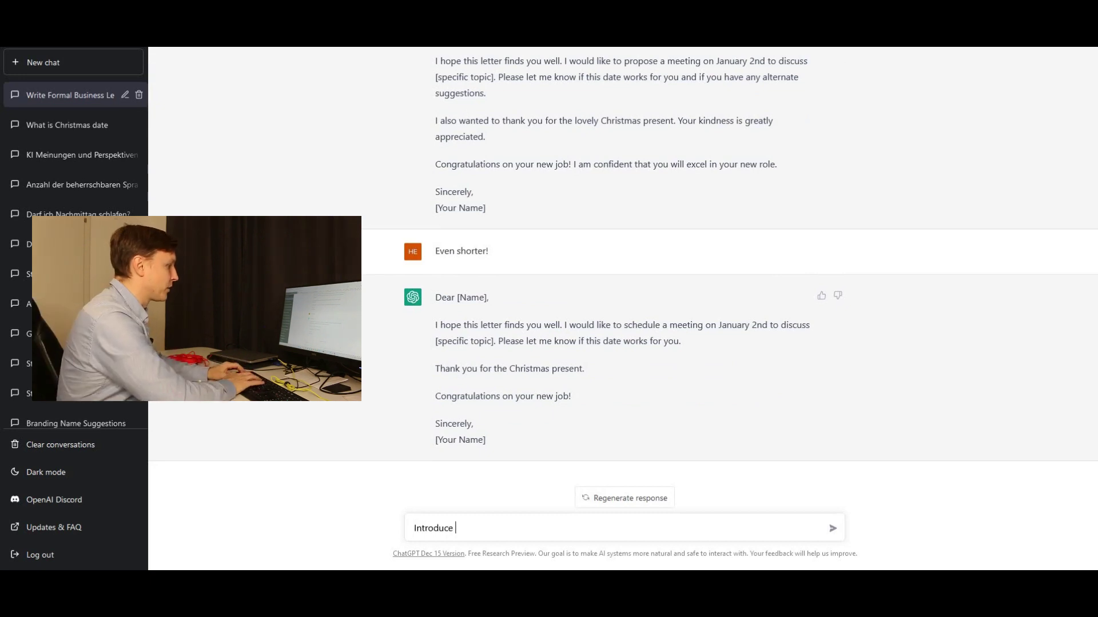
type("Introduce bullet poi")
type("nts!")
key("Return")
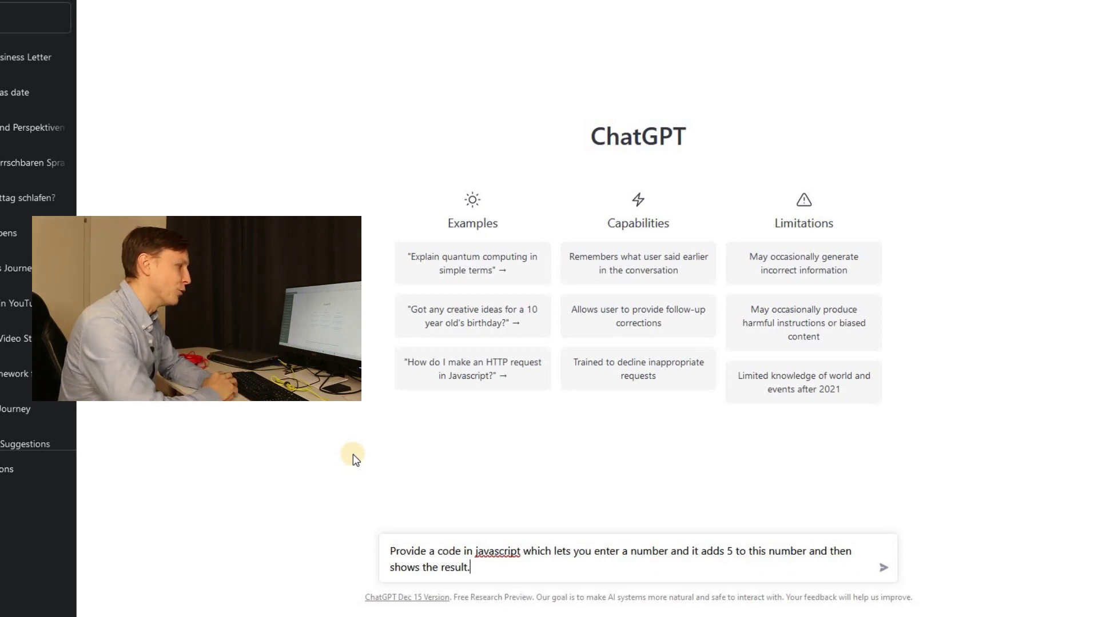
Step: Send the JavaScript add-5 request and type 'Translate this code to python!'
key("Return")
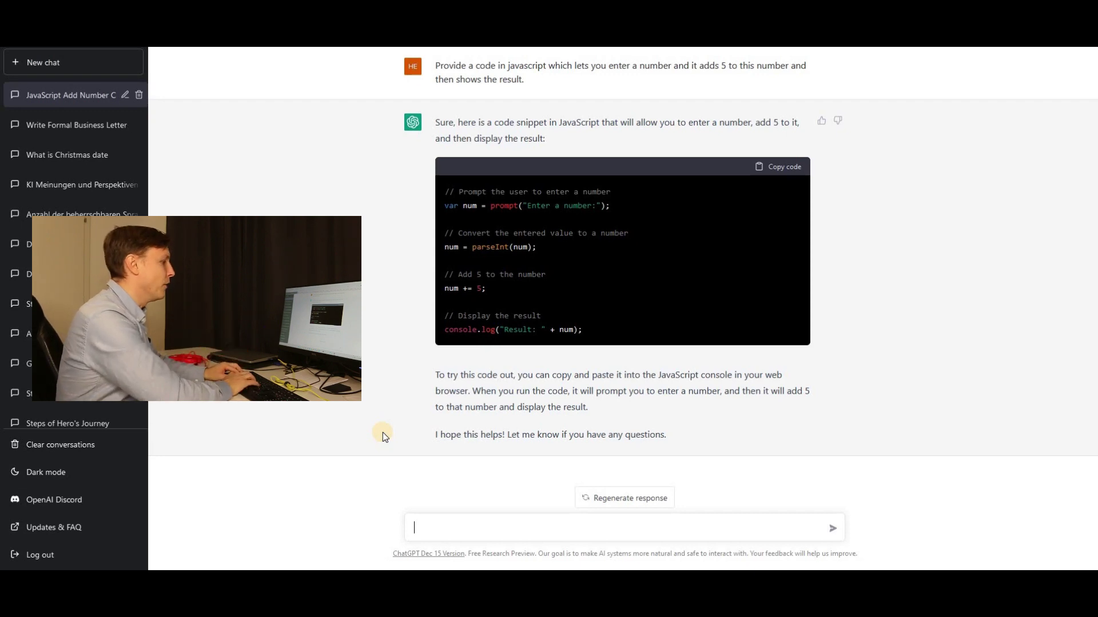
type("Translate this")
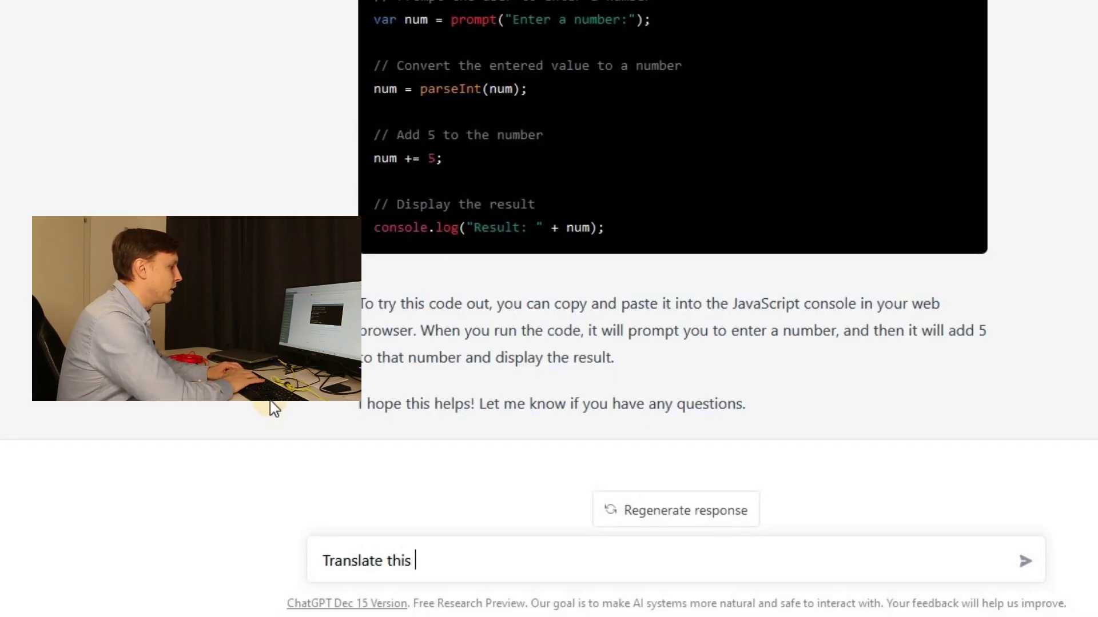
type(" code to python!")
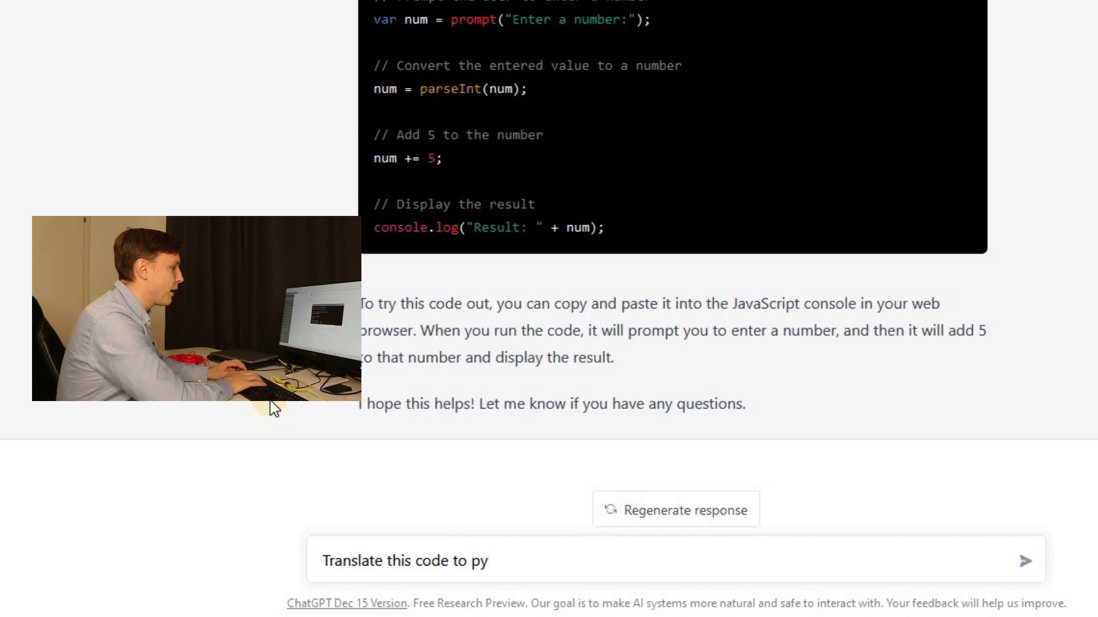
Step: Get the code in Python, rerun it with the number 25, and start a new chat
key("Return")
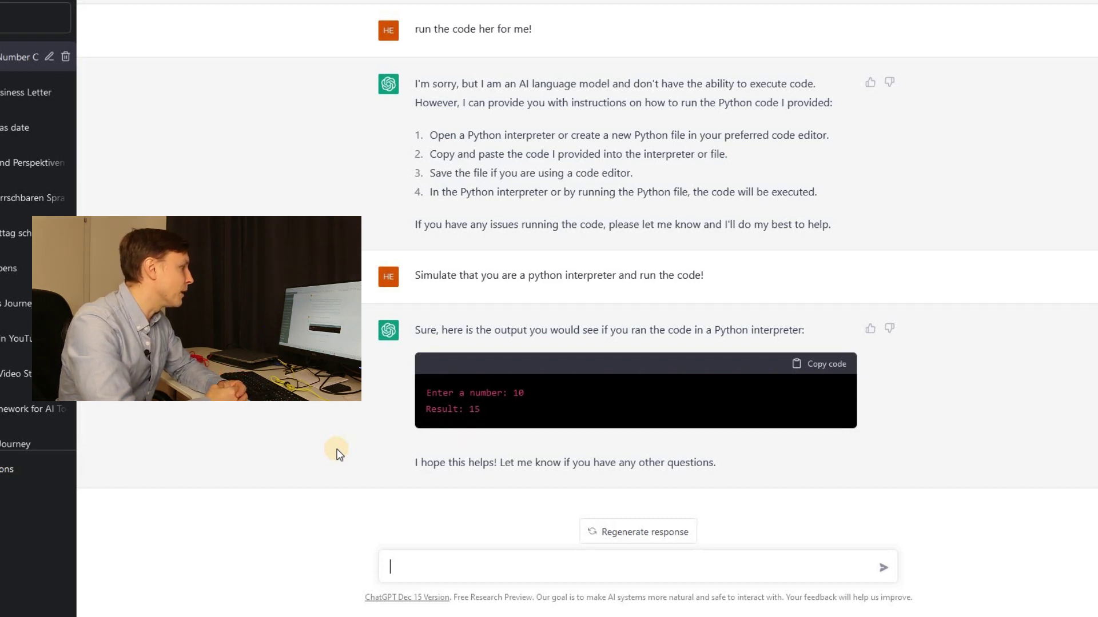
type("Try that again with the num")
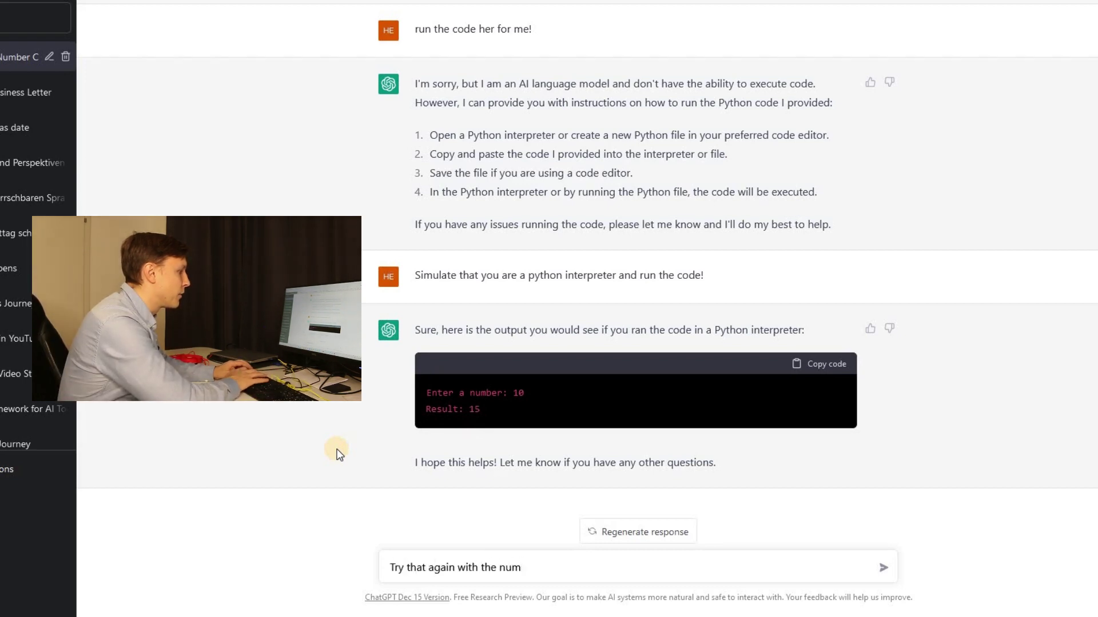
type("ber 25")
key("Return")
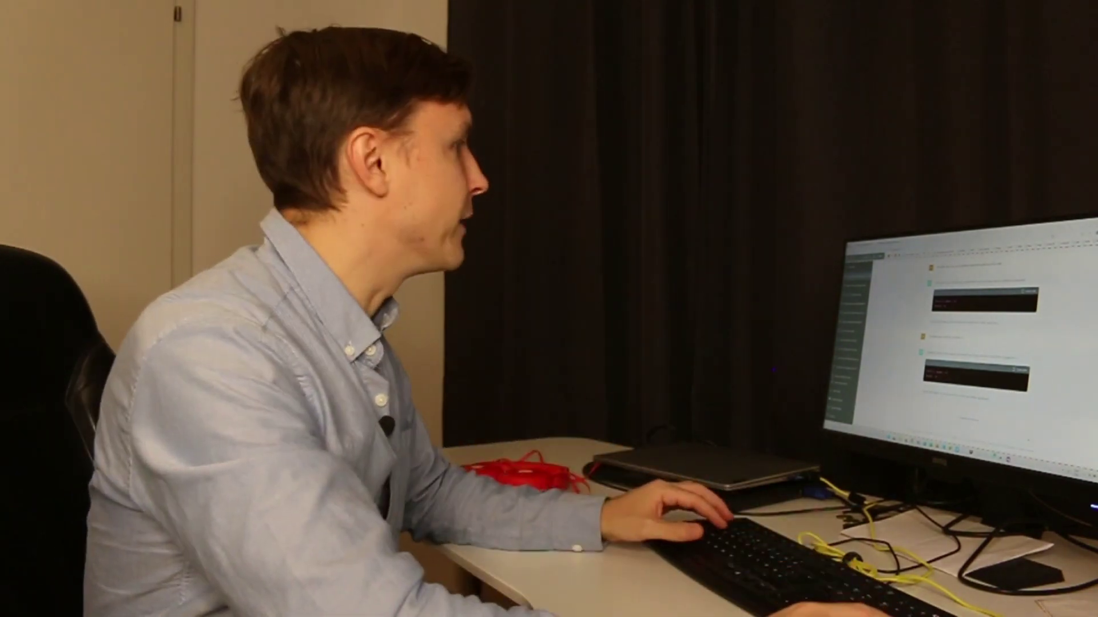
key("ctrl+shift+o")
type("ite")
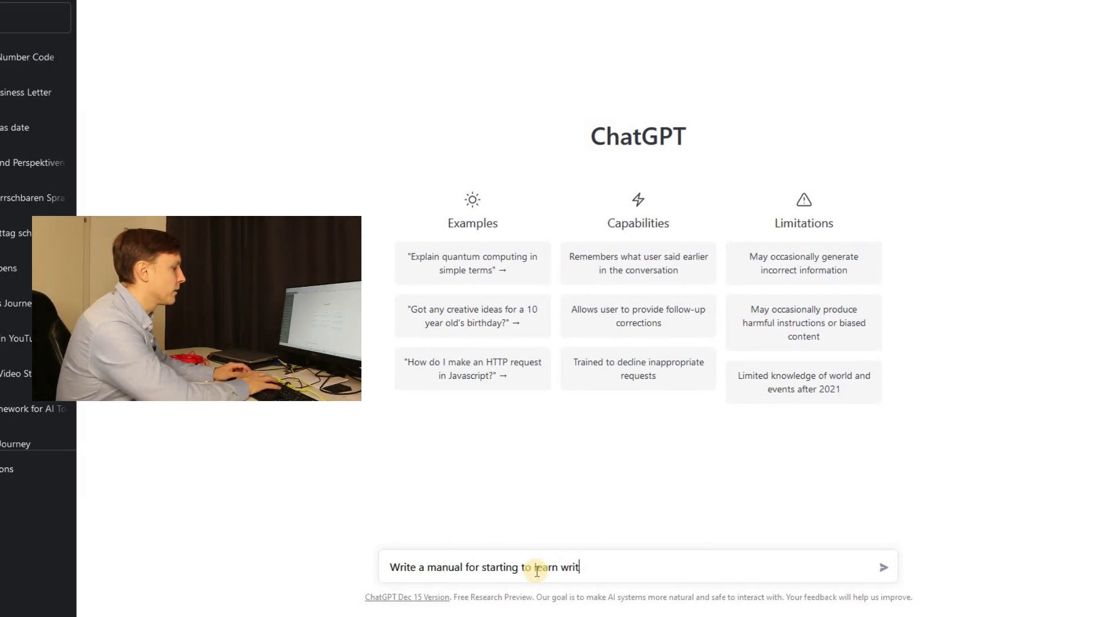
Step: Send 'Write a manual for starting to learn writing python code!'
type("ing python code")
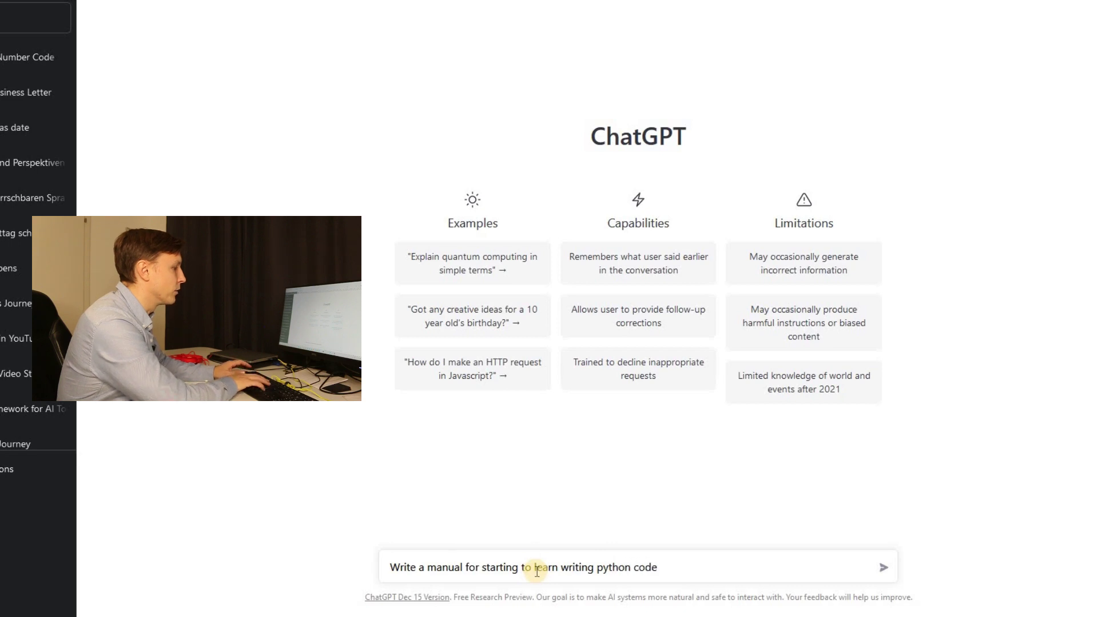
type("!")
key("Return")
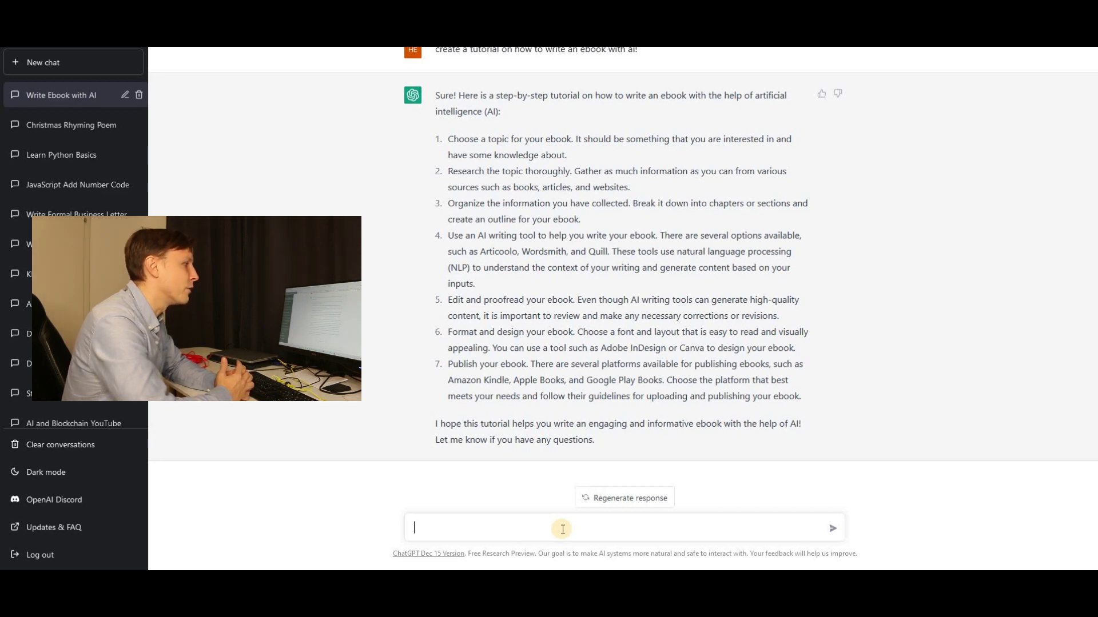
Step: Ask for the best money-making ebook topic with 5 possibilities
type("What would be the best topic for my ebook to make moneyß")
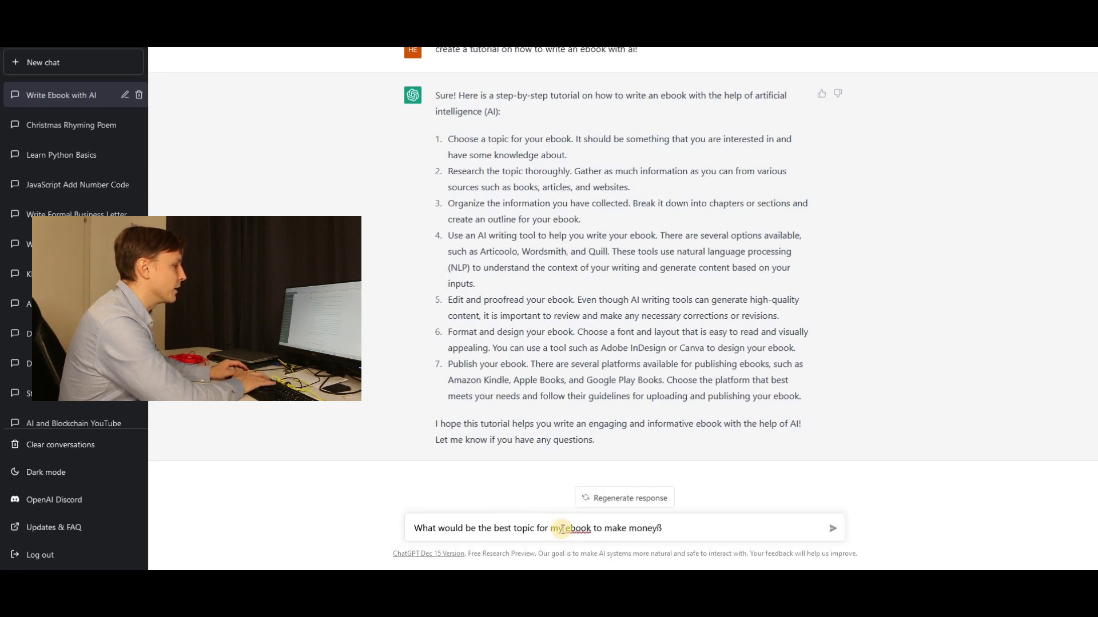
key("BackSpace")
type("? Give me 5 possibilities!")
key("Return")
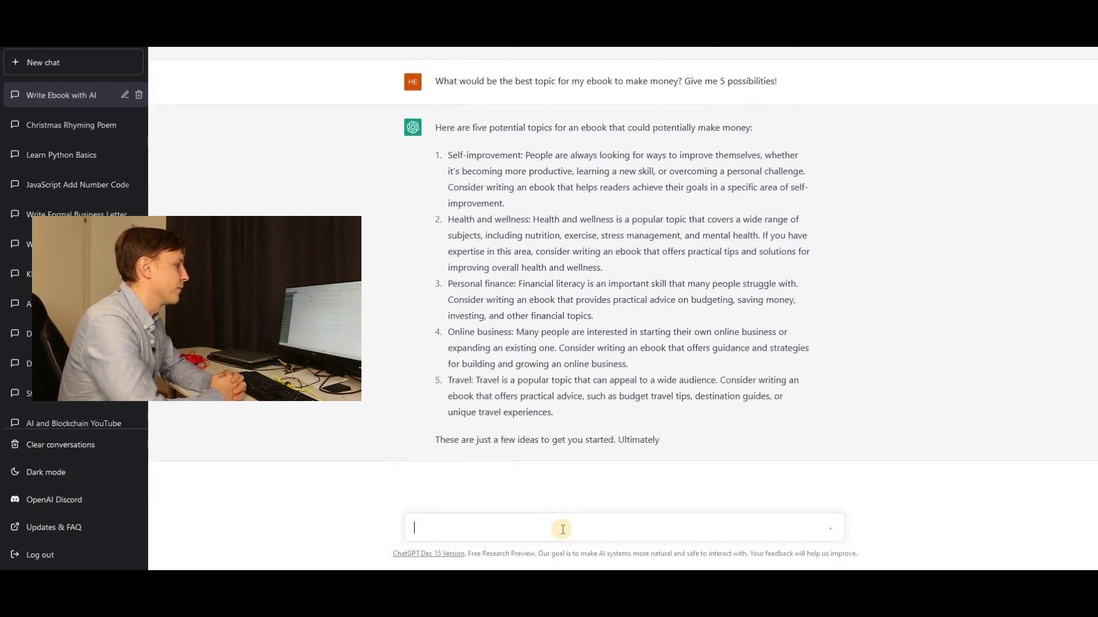
Step: Request a chapter outline for a money-making travel ebook, then the Chapter 1 intro
type("Let's choose travel! Outline the chapters")
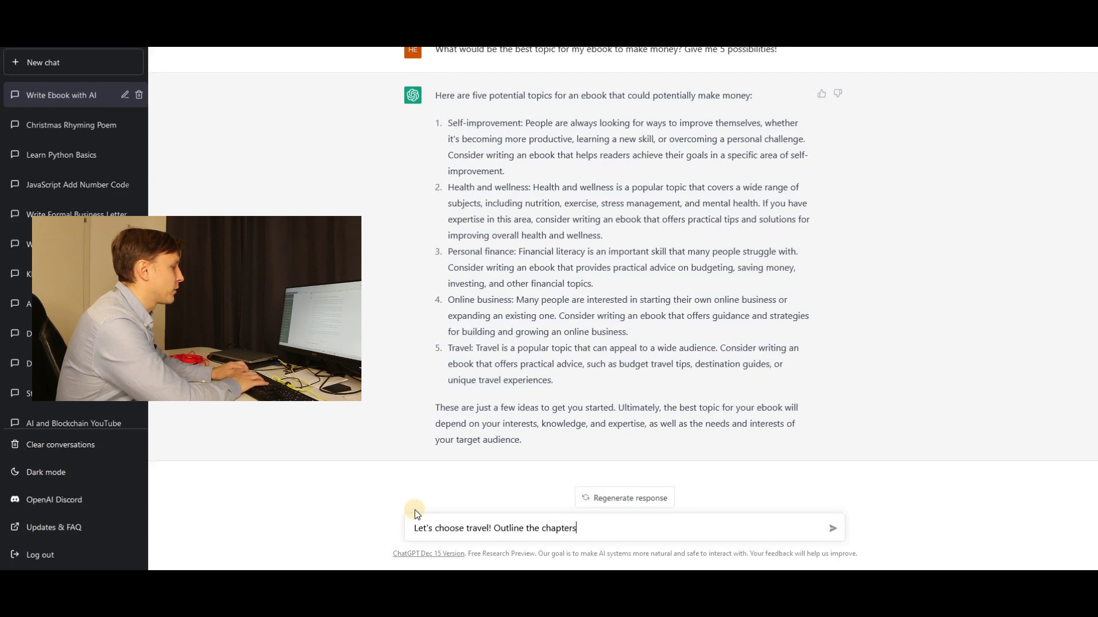
type(" for an ebook")
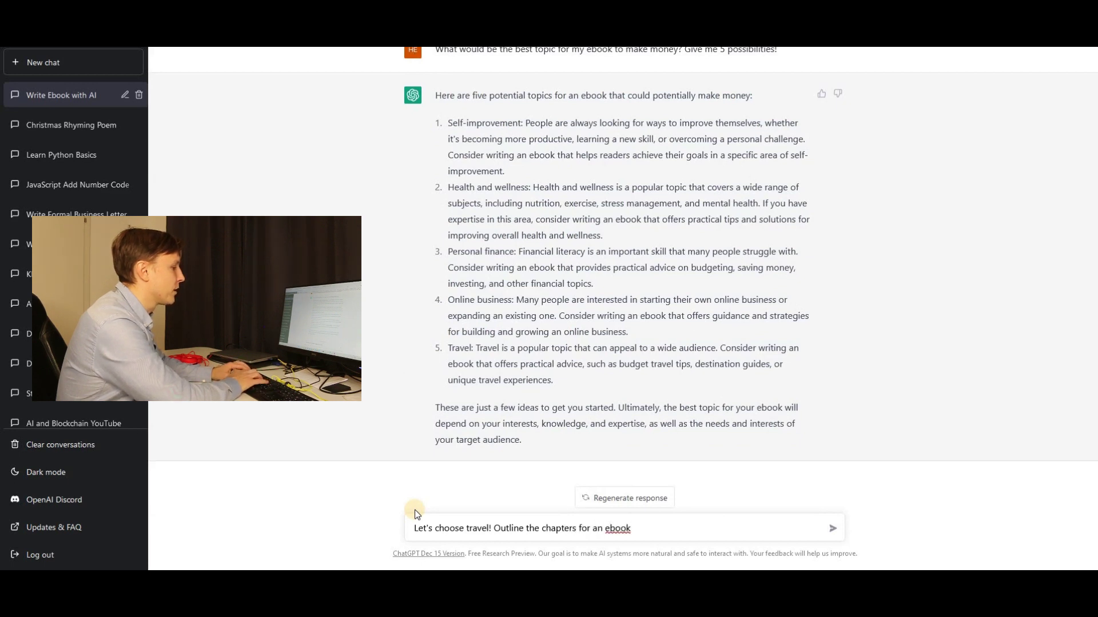
type(" that could make a lot of money on the topic of ")
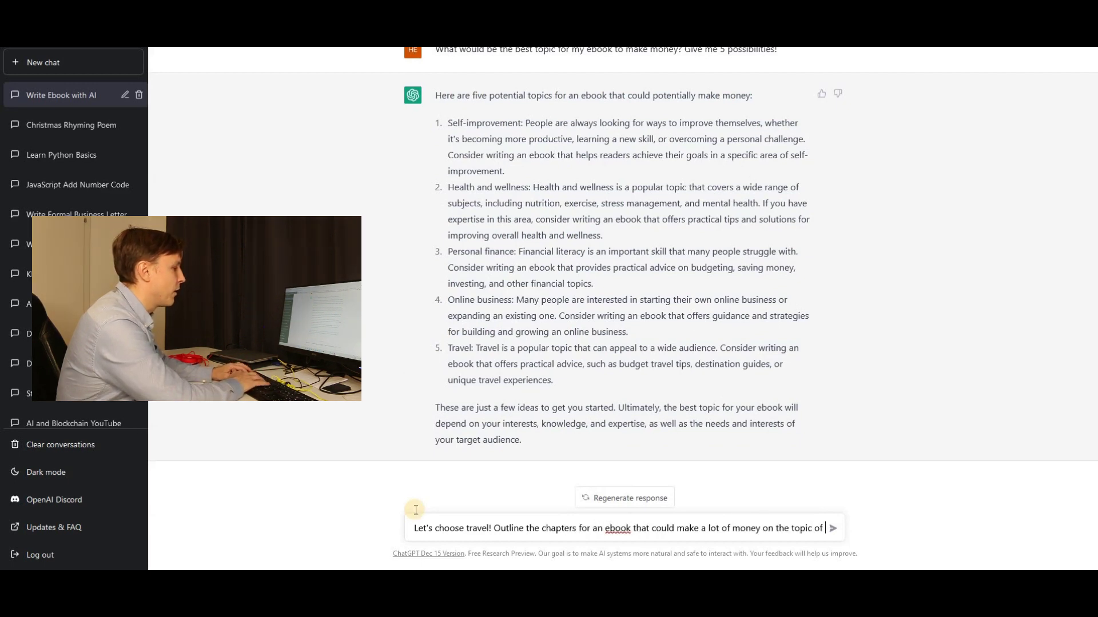
type("tragv")
key("BackSpace")
key("BackSpace")
type("vel!")
key("Return")
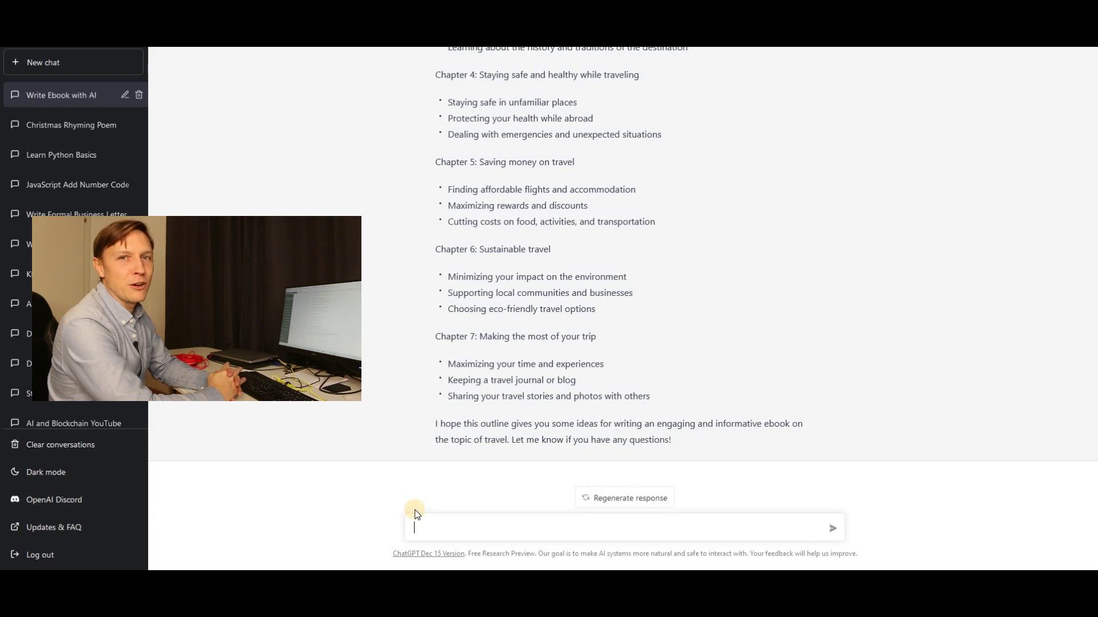
type("Write the intro to chapter 1")
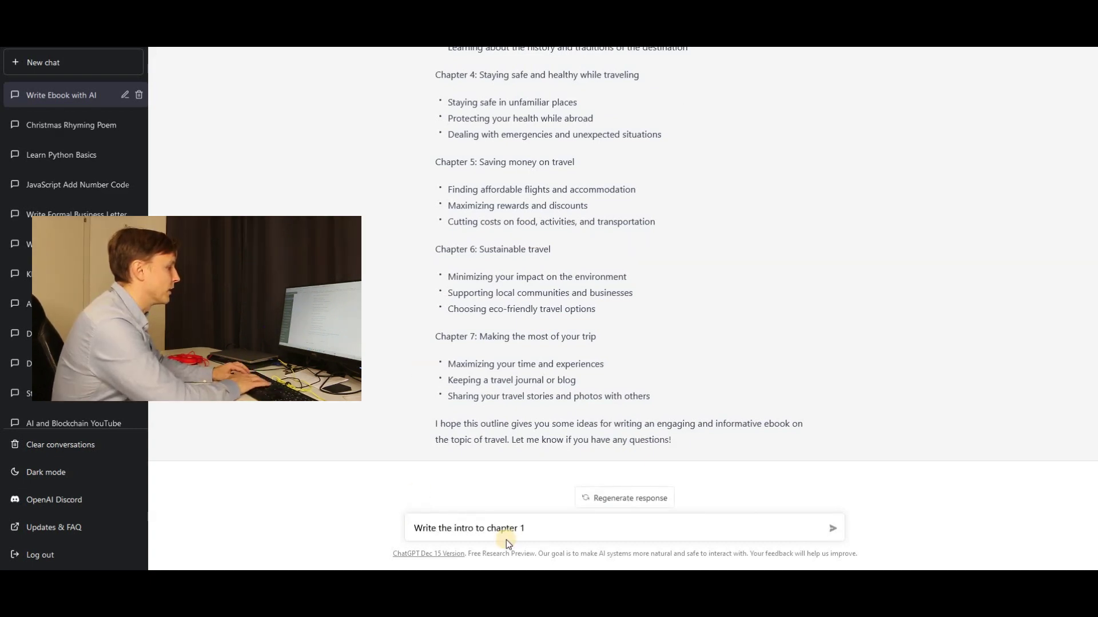
key("Return")
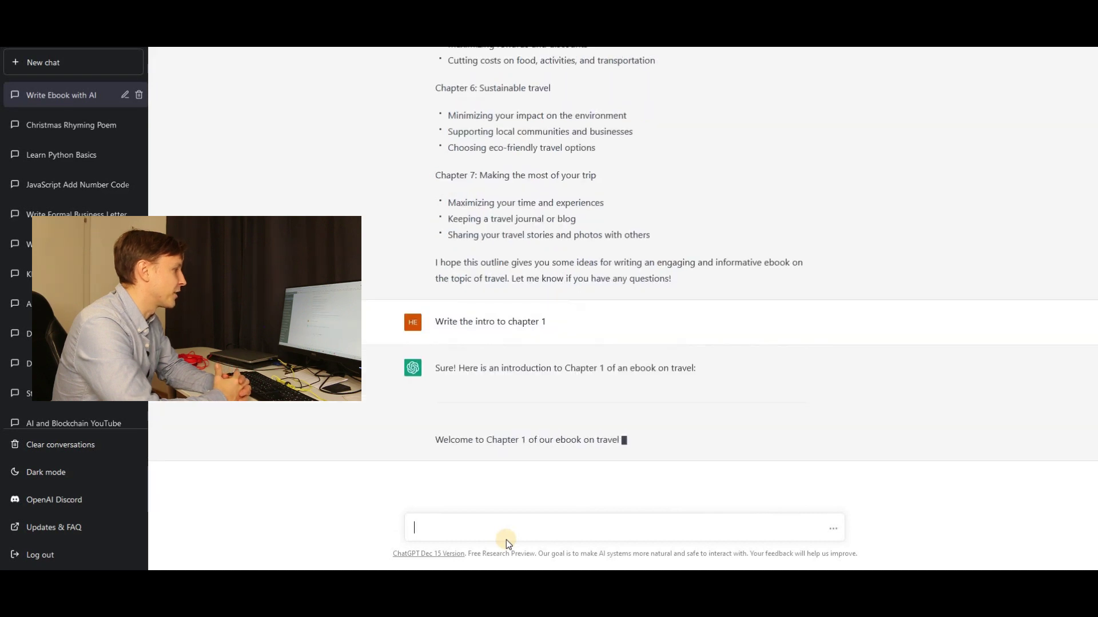